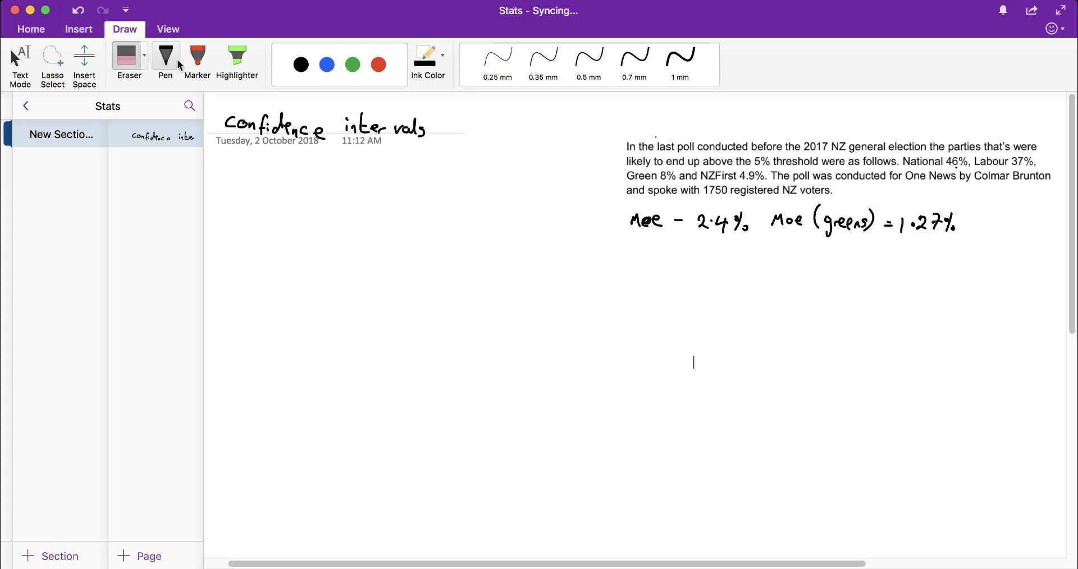
Select the Draw tab's Pen with black ink at 0.7 mm thickness.
{"action": "left_click", "coordinate": [171, 65]}
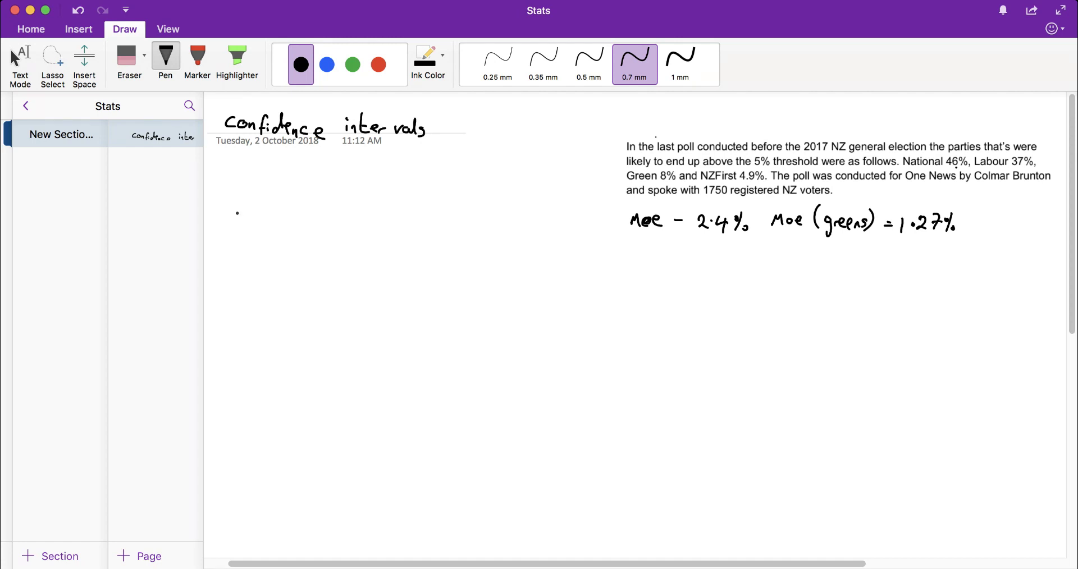
Handwrite 'Proportion ± MoE', then 'Nat' with '46% ± 2.4%' on the line below.
{"action": "mouse_move", "coordinate": [235, 219]}
{"action": "left_mouse_down"}
{"action": "mouse_move", "coordinate": [256, 231]}
{"action": "mouse_move", "coordinate": [264, 216]}
{"action": "mouse_move", "coordinate": [273, 229]}
{"action": "mouse_move", "coordinate": [344, 220]}
{"action": "mouse_move", "coordinate": [350, 231]}
{"action": "mouse_move", "coordinate": [371, 219]}
{"action": "mouse_move", "coordinate": [371, 231]}
{"action": "left_mouse_up"}
{"action": "left_click", "coordinate": [377, 221]}
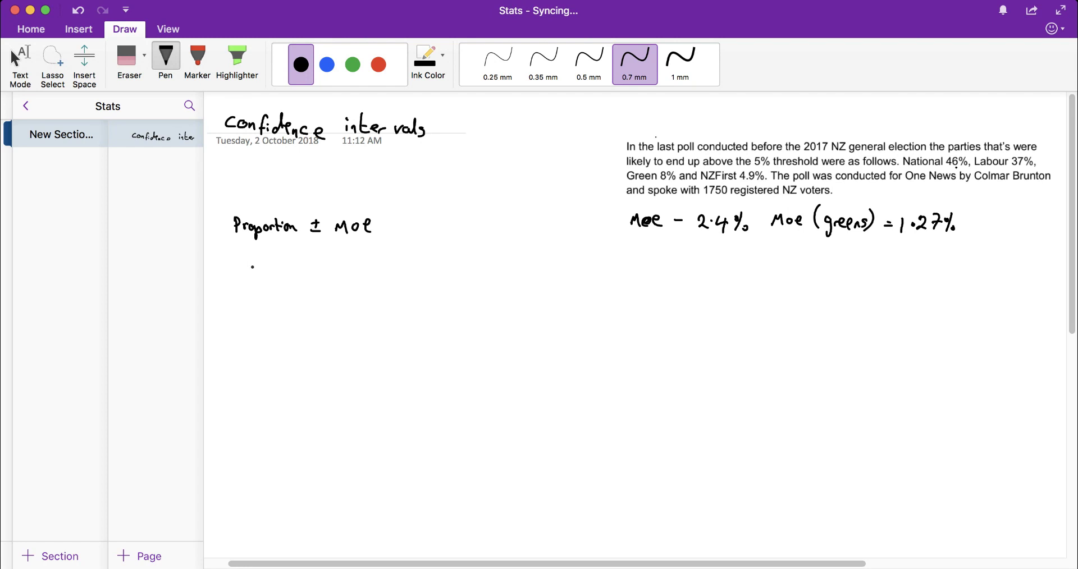
{"action": "mouse_move", "coordinate": [243, 284]}
{"action": "left_mouse_down"}
{"action": "mouse_move", "coordinate": [245, 268]}
{"action": "mouse_move", "coordinate": [266, 282]}
{"action": "left_mouse_up"}
{"action": "mouse_move", "coordinate": [268, 265]}
{"action": "left_mouse_down"}
{"action": "mouse_move", "coordinate": [254, 301]}
{"action": "mouse_move", "coordinate": [328, 302]}
{"action": "left_mouse_up"}
{"action": "left_click", "coordinate": [281, 274]}
{"action": "mouse_move", "coordinate": [324, 297]}
{"action": "left_mouse_down"}
{"action": "mouse_move", "coordinate": [332, 311]}
{"action": "mouse_move", "coordinate": [368, 313]}
{"action": "left_mouse_up"}
{"action": "left_click_drag", "start_coordinate": [378, 299], "coordinate": [387, 312]}
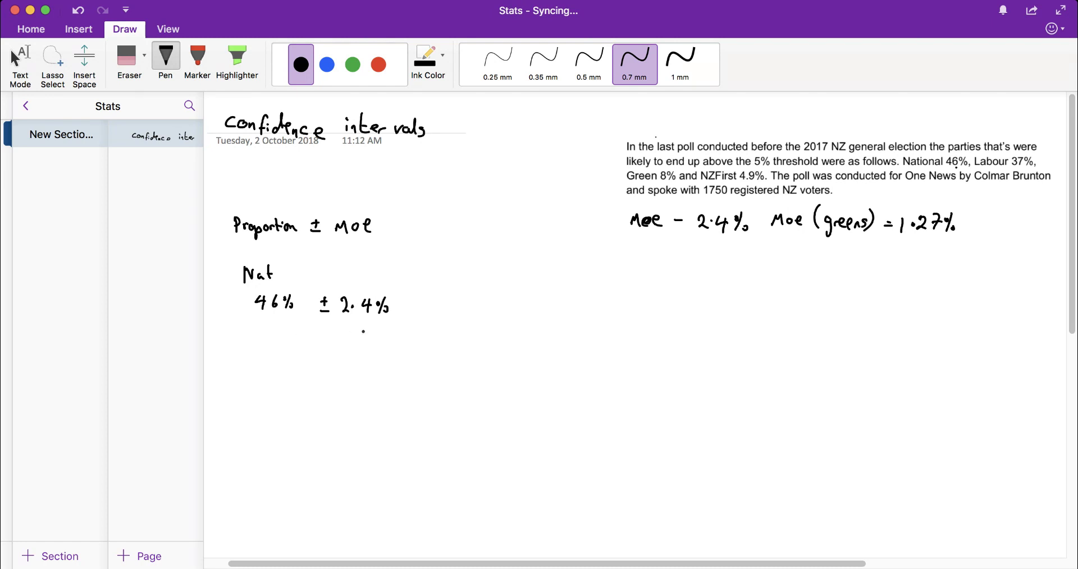
Handwrite National's interval '43.6% < pop portion < 48.4%' under the 46% line.
{"action": "mouse_move", "coordinate": [376, 334]}
{"action": "left_mouse_down"}
{"action": "mouse_move", "coordinate": [381, 350]}
{"action": "mouse_move", "coordinate": [394, 338]}
{"action": "mouse_move", "coordinate": [430, 351]}
{"action": "left_mouse_up"}
{"action": "mouse_move", "coordinate": [371, 338]}
{"action": "left_mouse_down"}
{"action": "mouse_move", "coordinate": [362, 344]}
{"action": "mouse_move", "coordinate": [371, 350]}
{"action": "left_mouse_up"}
{"action": "mouse_move", "coordinate": [289, 341]}
{"action": "left_mouse_down"}
{"action": "mouse_move", "coordinate": [281, 348]}
{"action": "mouse_move", "coordinate": [290, 352]}
{"action": "mouse_move", "coordinate": [242, 353]}
{"action": "mouse_move", "coordinate": [271, 348]}
{"action": "left_mouse_up"}
{"action": "left_click", "coordinate": [258, 351]}
{"action": "left_click_drag", "start_coordinate": [276, 350], "coordinate": [304, 343]}
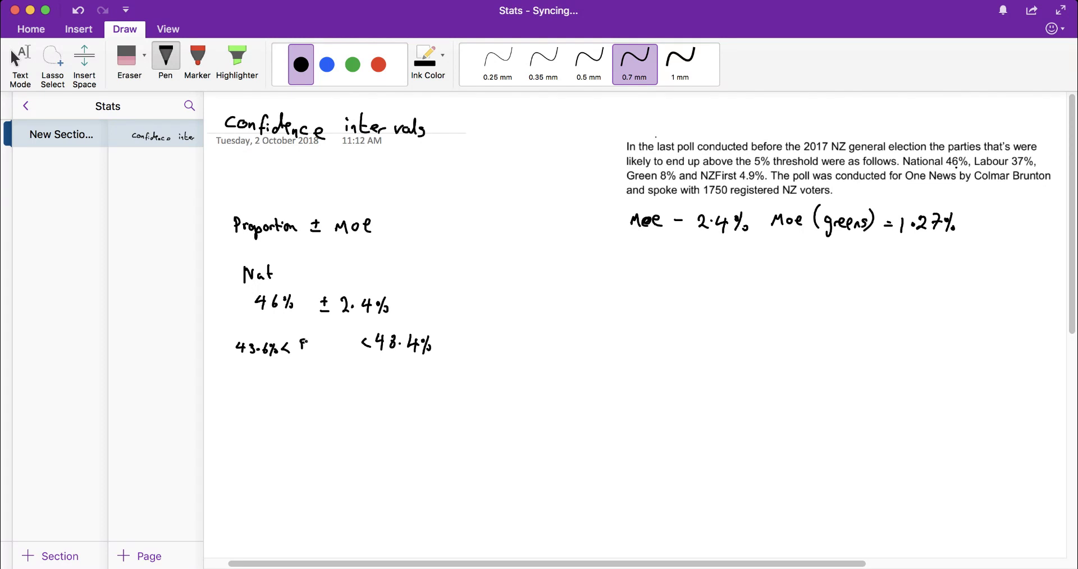
{"action": "left_click_drag", "start_coordinate": [308, 340], "coordinate": [313, 350]}
{"action": "left_click_drag", "start_coordinate": [312, 339], "coordinate": [323, 350]}
{"action": "left_click_drag", "start_coordinate": [322, 339], "coordinate": [331, 345]}
{"action": "left_click_drag", "start_coordinate": [332, 340], "coordinate": [338, 346]}
{"action": "left_click_drag", "start_coordinate": [335, 341], "coordinate": [360, 339]}
Start the Labour line by writing 'Lab' and '37% ±'.
{"action": "mouse_move", "coordinate": [243, 380]}
{"action": "left_mouse_down"}
{"action": "mouse_move", "coordinate": [265, 393]}
{"action": "mouse_move", "coordinate": [248, 418]}
{"action": "mouse_move", "coordinate": [270, 408]}
{"action": "left_mouse_up"}
{"action": "mouse_move", "coordinate": [273, 402]}
{"action": "left_mouse_down"}
{"action": "mouse_move", "coordinate": [277, 417]}
{"action": "mouse_move", "coordinate": [299, 409]}
{"action": "left_mouse_up"}
{"action": "left_click_drag", "start_coordinate": [295, 405], "coordinate": [304, 405]}
{"action": "mouse_move", "coordinate": [296, 411]}
{"action": "left_mouse_down"}
{"action": "mouse_move", "coordinate": [346, 406]}
{"action": "mouse_move", "coordinate": [340, 419]}
{"action": "mouse_move", "coordinate": [352, 407]}
{"action": "mouse_move", "coordinate": [358, 416]}
{"action": "left_mouse_up"}
Add 2.4% after Labour's 37% ±, then write '34.6% < Pop Proportion < 39.4%' underneath.
{"action": "left_click", "coordinate": [327, 411]}
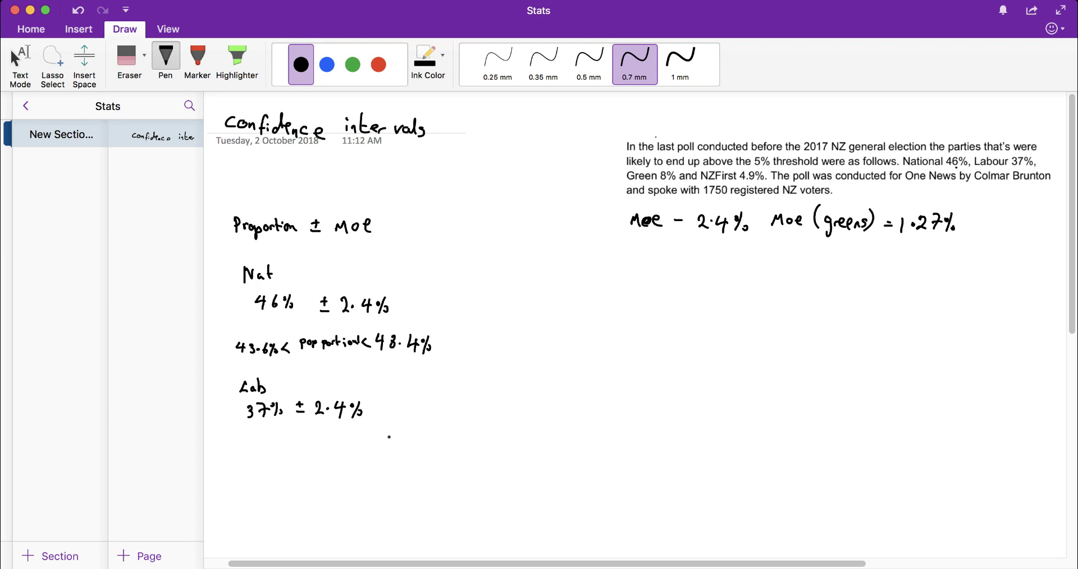
{"action": "mouse_move", "coordinate": [381, 429]}
{"action": "left_mouse_down"}
{"action": "mouse_move", "coordinate": [383, 440]}
{"action": "mouse_move", "coordinate": [425, 437]}
{"action": "left_mouse_up"}
{"action": "mouse_move", "coordinate": [422, 430]}
{"action": "left_mouse_down"}
{"action": "mouse_move", "coordinate": [421, 443]}
{"action": "mouse_move", "coordinate": [428, 432]}
{"action": "left_mouse_up"}
{"action": "mouse_move", "coordinate": [433, 427]}
{"action": "left_mouse_down"}
{"action": "mouse_move", "coordinate": [426, 442]}
{"action": "mouse_move", "coordinate": [436, 442]}
{"action": "mouse_move", "coordinate": [380, 438]}
{"action": "left_mouse_up"}
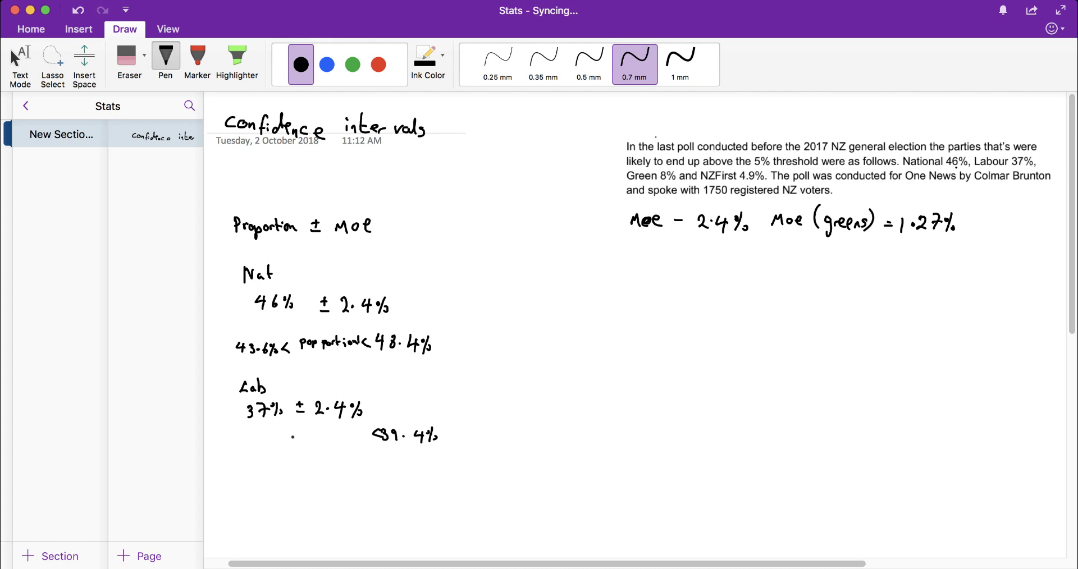
{"action": "left_click", "coordinate": [306, 443]}
{"action": "mouse_move", "coordinate": [292, 437]}
{"action": "left_mouse_down"}
{"action": "mouse_move", "coordinate": [243, 441]}
{"action": "mouse_move", "coordinate": [278, 444]}
{"action": "left_mouse_up"}
{"action": "left_click_drag", "start_coordinate": [282, 449], "coordinate": [314, 445]}
{"action": "left_click", "coordinate": [319, 443]}
{"action": "left_click_drag", "start_coordinate": [312, 443], "coordinate": [324, 456]}
{"action": "left_click_drag", "start_coordinate": [325, 442], "coordinate": [347, 448]}
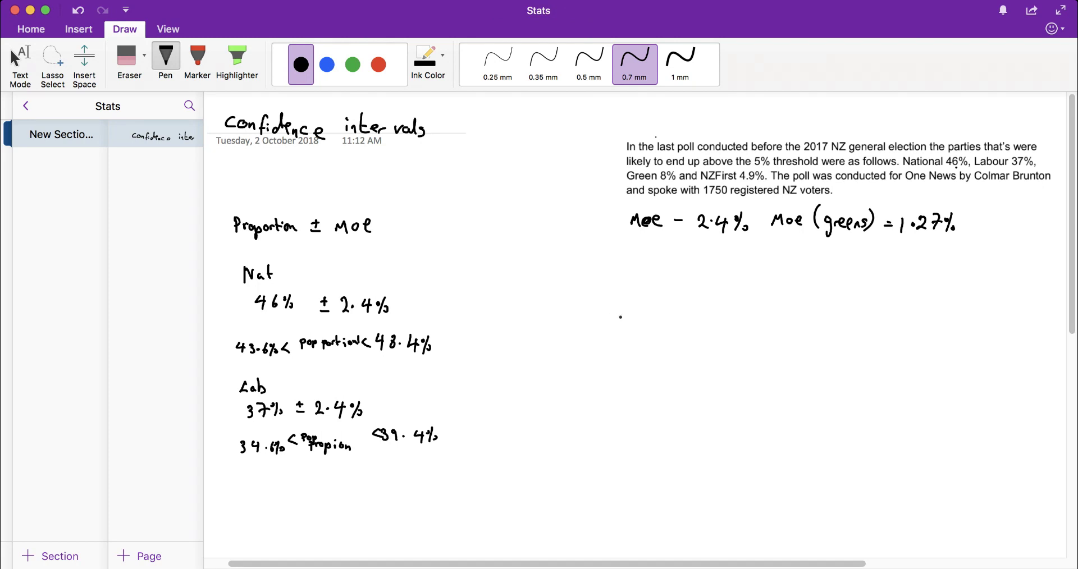
Write the 'Green' heading on the right with '8% ± 1.27%' below it.
{"action": "mouse_move", "coordinate": [624, 315]}
{"action": "left_mouse_down"}
{"action": "mouse_move", "coordinate": [616, 345]}
{"action": "mouse_move", "coordinate": [629, 325]}
{"action": "mouse_move", "coordinate": [672, 335]}
{"action": "left_mouse_up"}
{"action": "left_click", "coordinate": [676, 331]}
{"action": "mouse_move", "coordinate": [645, 365]}
{"action": "left_mouse_down"}
{"action": "mouse_move", "coordinate": [654, 383]}
{"action": "mouse_move", "coordinate": [655, 369]}
{"action": "left_mouse_up"}
{"action": "left_click_drag", "start_coordinate": [664, 375], "coordinate": [687, 374]}
{"action": "mouse_move", "coordinate": [682, 382]}
{"action": "left_mouse_down"}
{"action": "mouse_move", "coordinate": [749, 374]}
{"action": "mouse_move", "coordinate": [760, 383]}
{"action": "mouse_move", "coordinate": [758, 368]}
{"action": "mouse_move", "coordinate": [768, 378]}
{"action": "left_mouse_up"}
Handwrite Green's interval '6.73% < pop proportion < 9.27%' beneath the 8% line.
{"action": "mouse_move", "coordinate": [805, 409]}
{"action": "left_mouse_down"}
{"action": "mouse_move", "coordinate": [803, 421]}
{"action": "mouse_move", "coordinate": [824, 419]}
{"action": "left_mouse_up"}
{"action": "left_click_drag", "start_coordinate": [824, 407], "coordinate": [827, 421]}
{"action": "left_click_drag", "start_coordinate": [829, 414], "coordinate": [839, 420]}
{"action": "left_click_drag", "start_coordinate": [841, 409], "coordinate": [846, 419]}
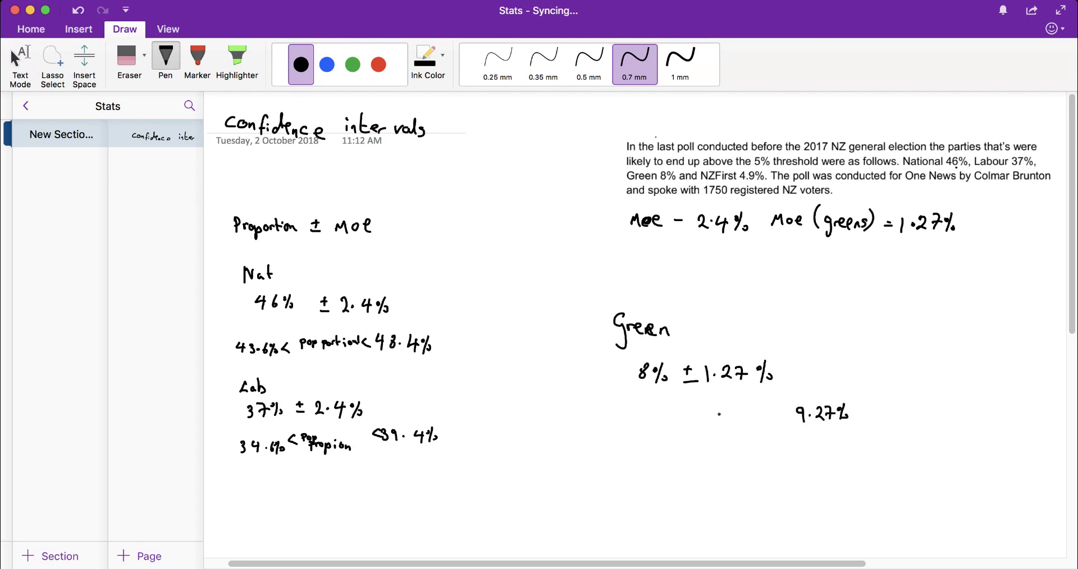
{"action": "left_click_drag", "start_coordinate": [671, 411], "coordinate": [671, 418]}
{"action": "mouse_move", "coordinate": [682, 410]}
{"action": "left_mouse_down"}
{"action": "mouse_move", "coordinate": [686, 422]}
{"action": "mouse_move", "coordinate": [724, 418]}
{"action": "left_mouse_up"}
{"action": "left_click_drag", "start_coordinate": [794, 412], "coordinate": [750, 415]}
{"action": "mouse_move", "coordinate": [751, 407]}
{"action": "left_mouse_down"}
{"action": "mouse_move", "coordinate": [755, 416]}
{"action": "mouse_move", "coordinate": [724, 434]}
{"action": "left_mouse_up"}
{"action": "left_click_drag", "start_coordinate": [722, 424], "coordinate": [757, 427]}
{"action": "left_click_drag", "start_coordinate": [759, 420], "coordinate": [763, 424]}
{"action": "left_click_drag", "start_coordinate": [763, 425], "coordinate": [768, 429]}
{"action": "left_click_drag", "start_coordinate": [774, 426], "coordinate": [780, 431]}
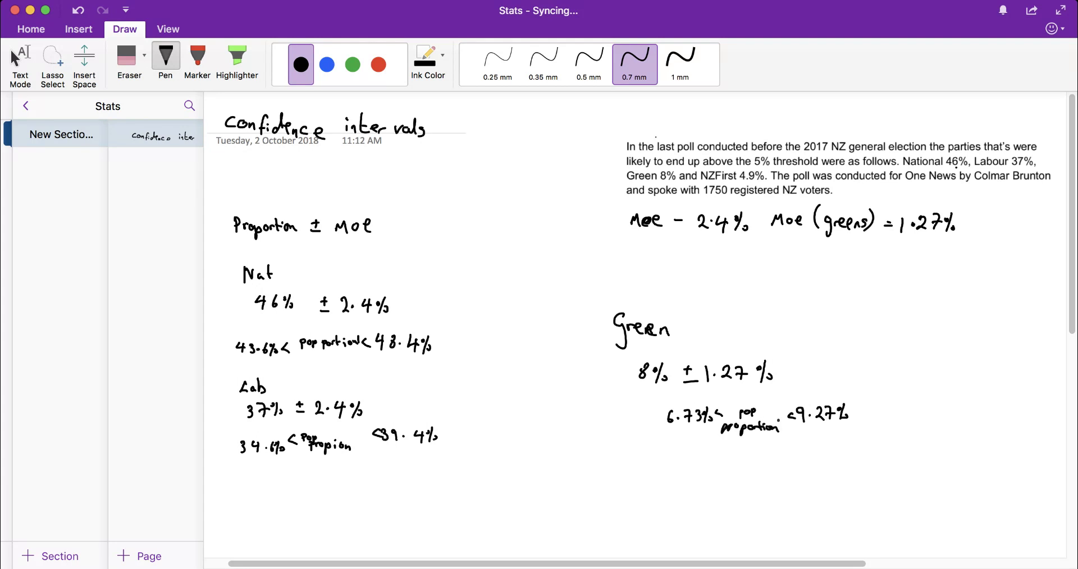